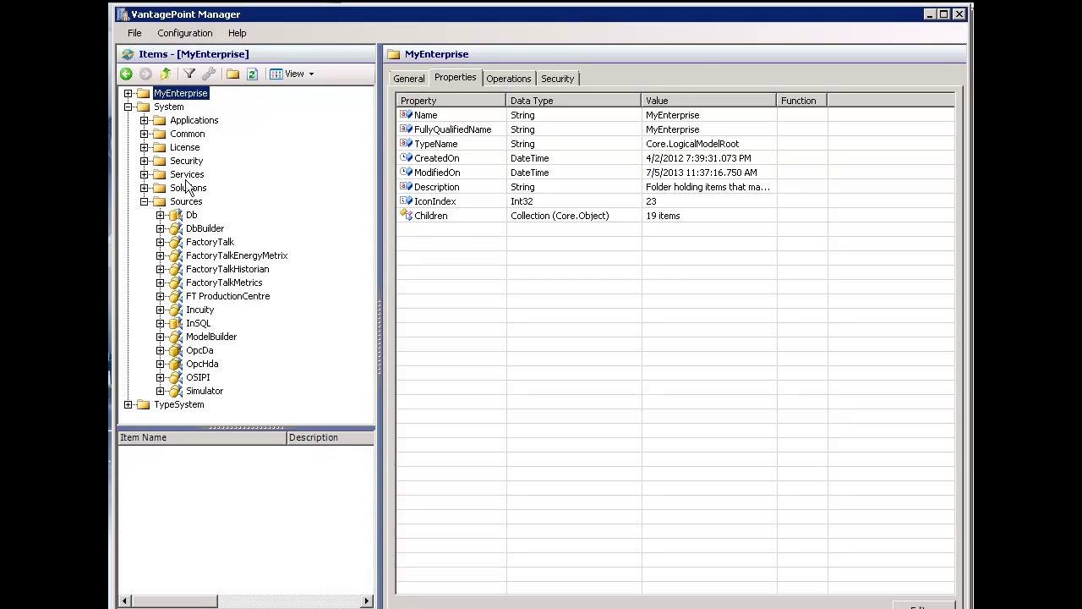
- Show the properties of FT ProductionCentre under System > Sources: 0 connectors, 61 shared queries
left_click(173, 108)
left_click(188, 205)
left_click(238, 297)
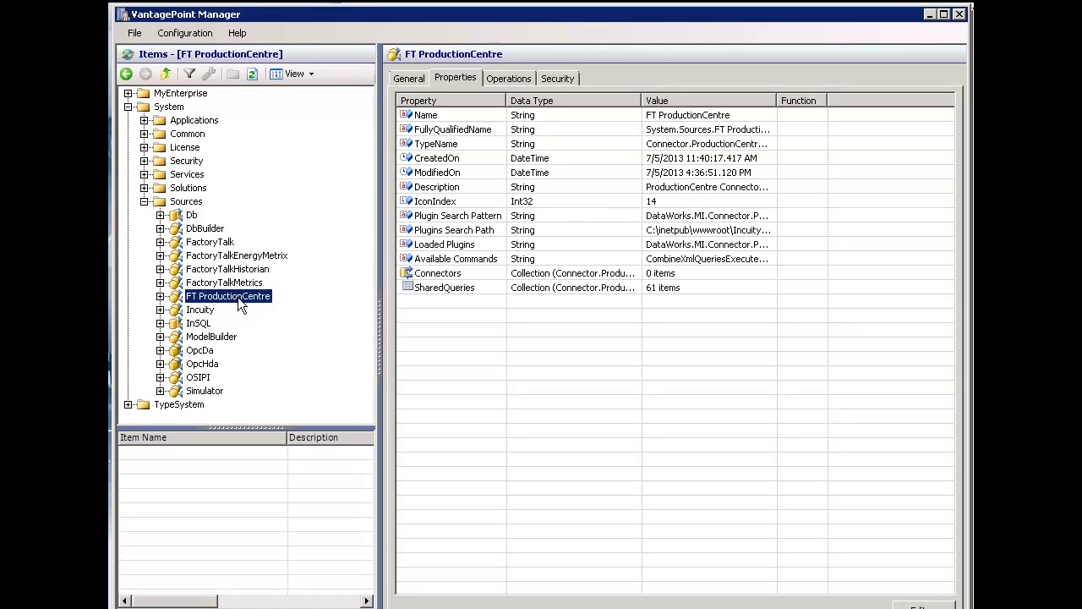
- Expand FT ProductionCentre and browse Connectors, SharedQueries and the GetAtRows shared query
left_click(161, 297)
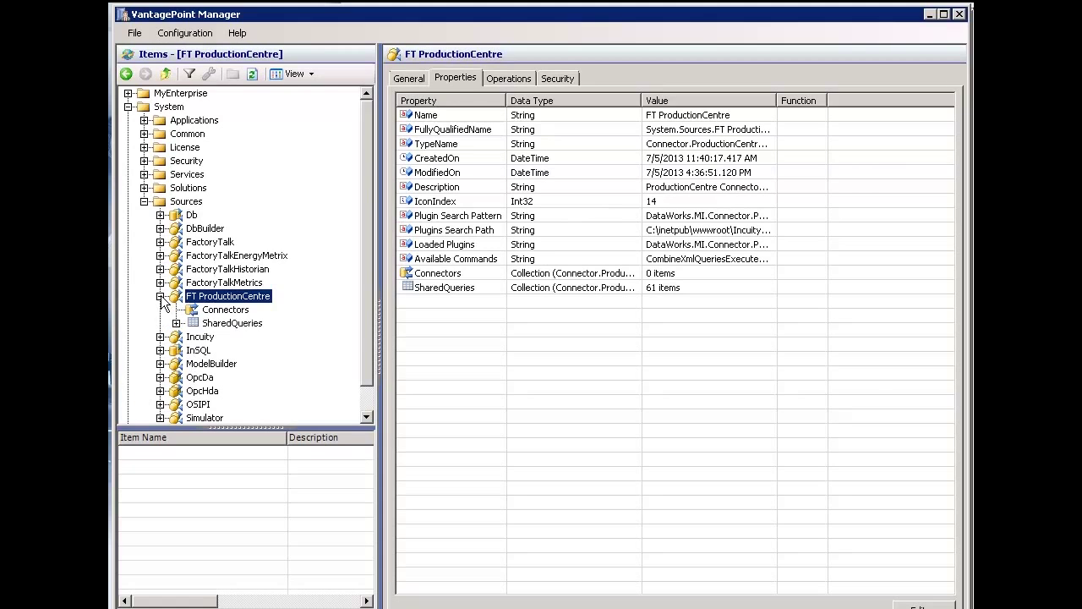
left_click(234, 311)
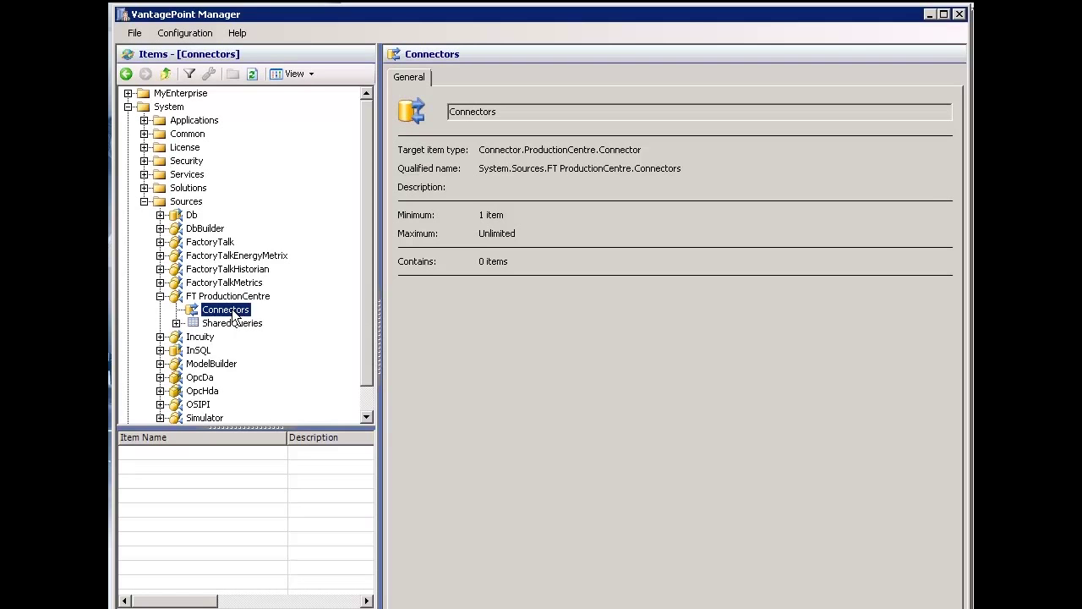
left_click(238, 330)
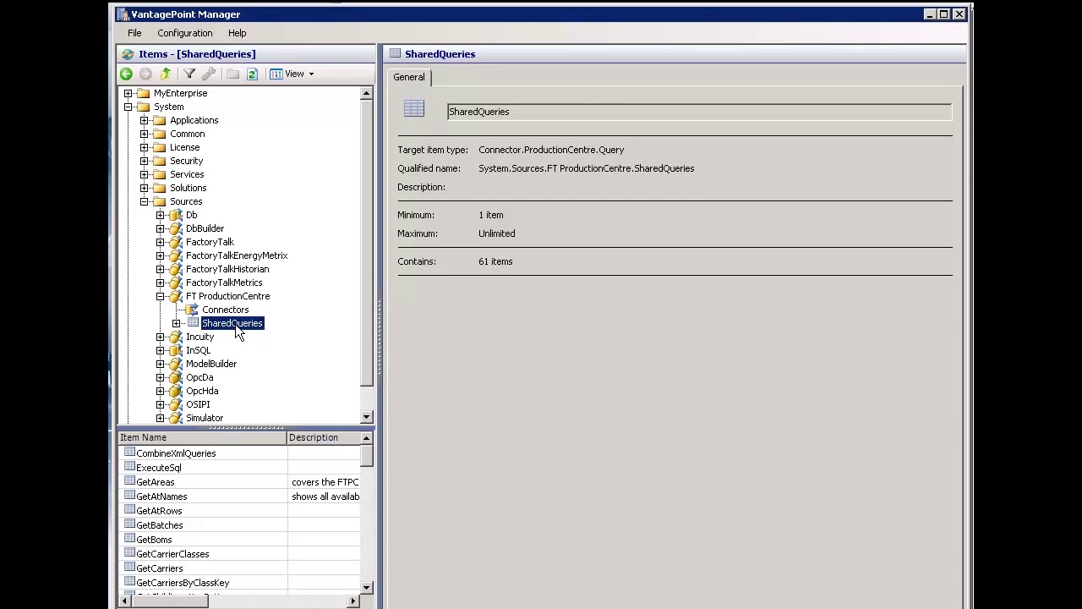
left_click(160, 511)
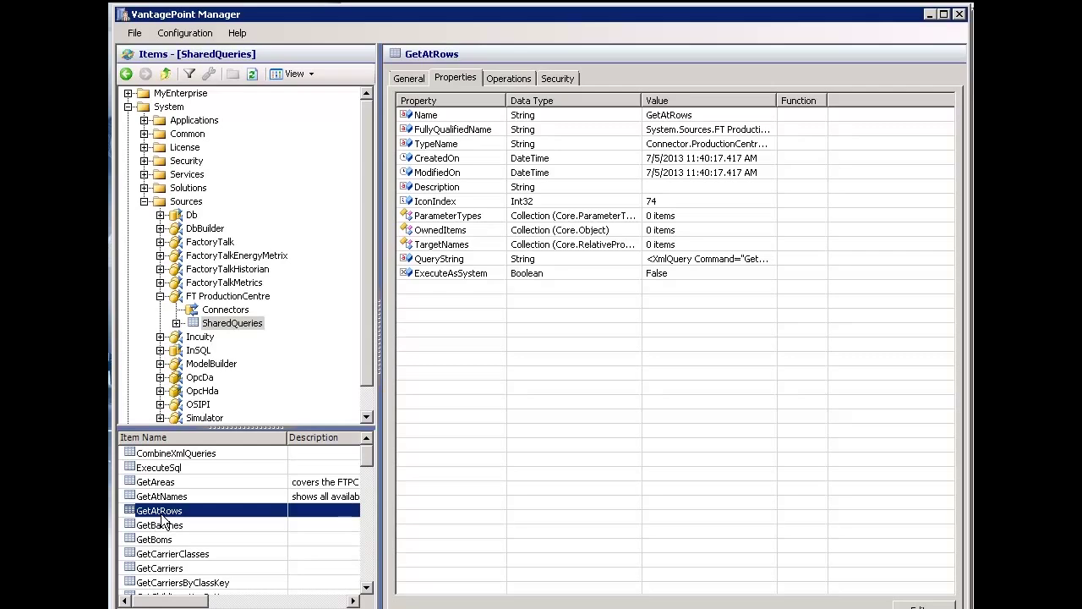
left_click(231, 310)
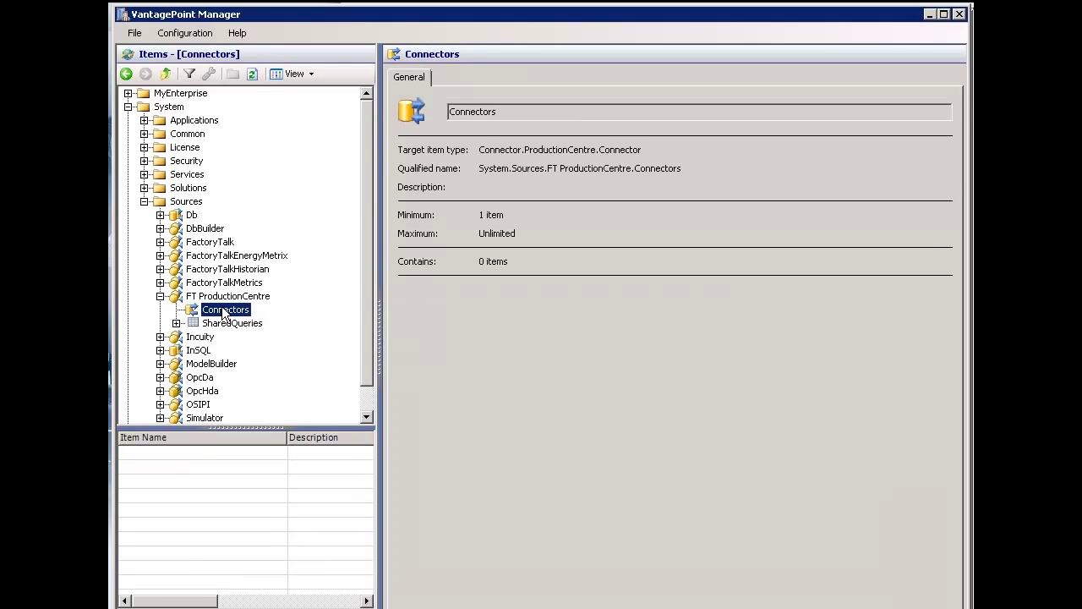
- Start a new FTPC connector item under Connectors via New > Item…
right_click(224, 314)
mouse_move(307, 319)
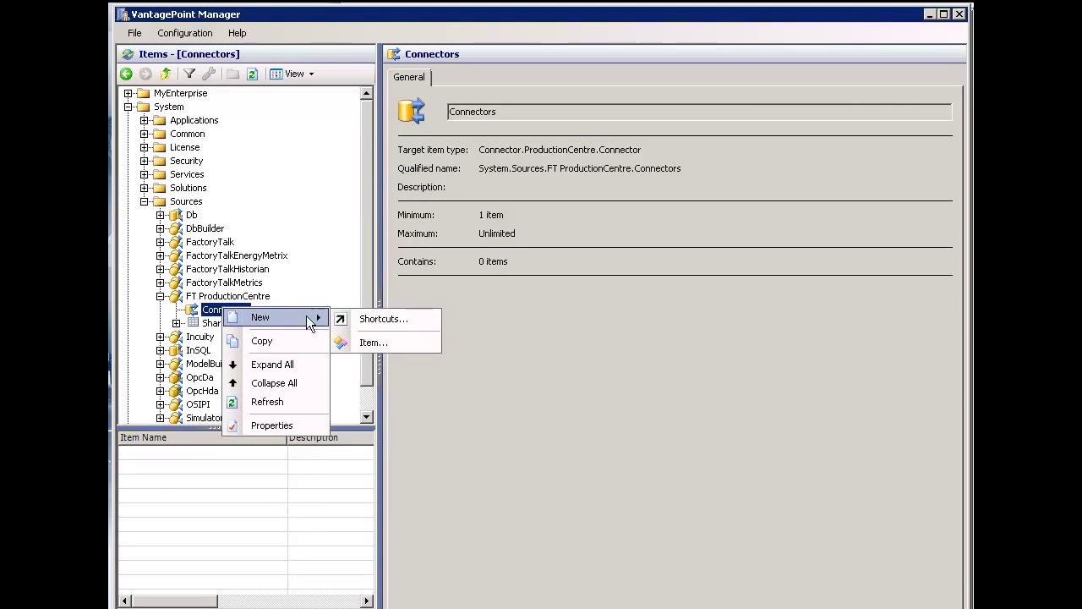
left_click(400, 347)
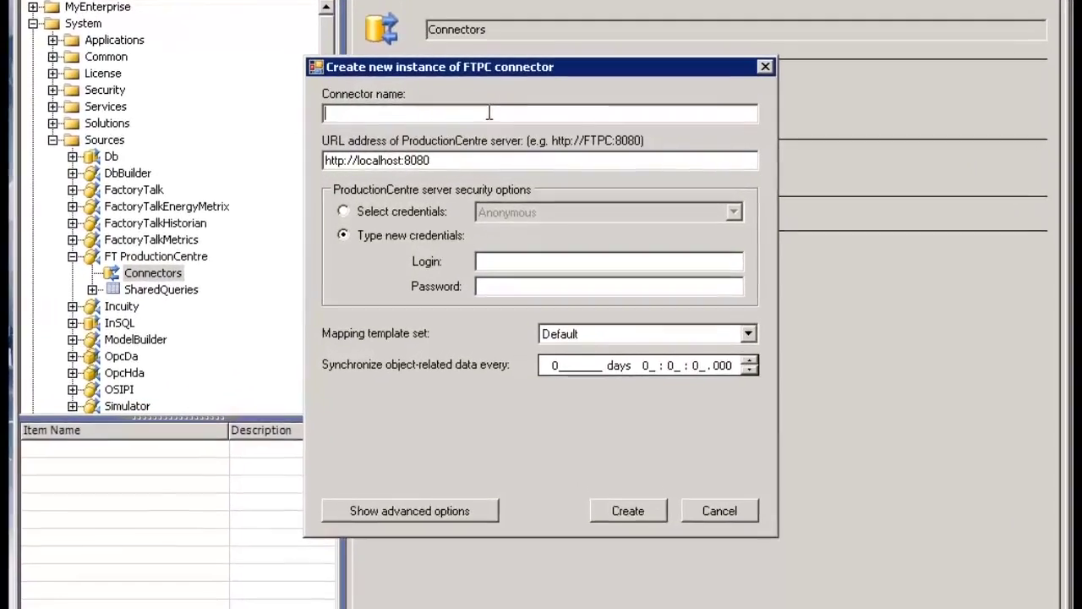
type("FTPC")
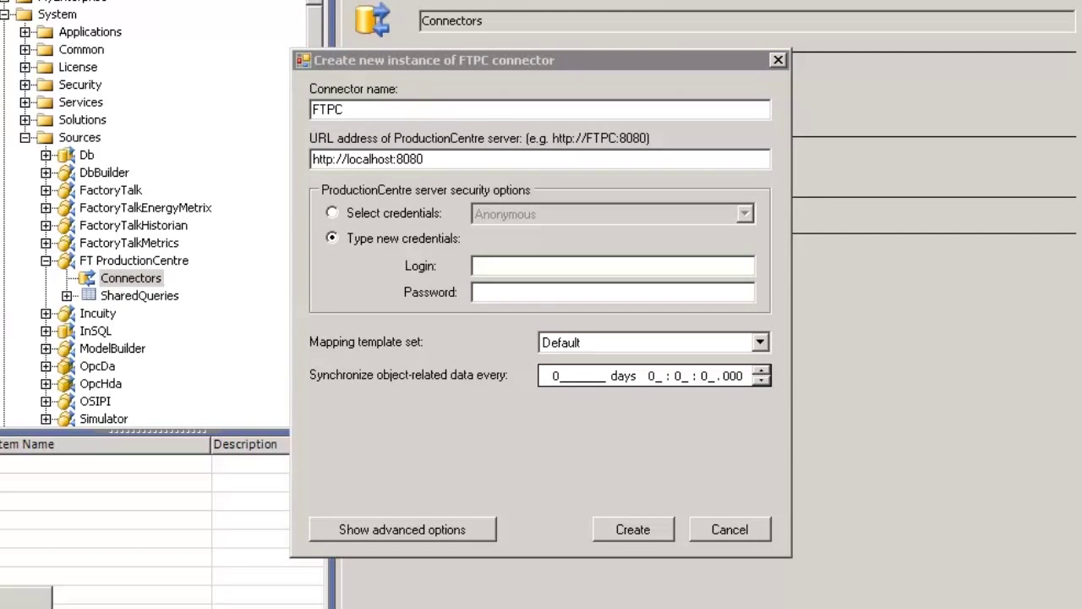
left_click(347, 158)
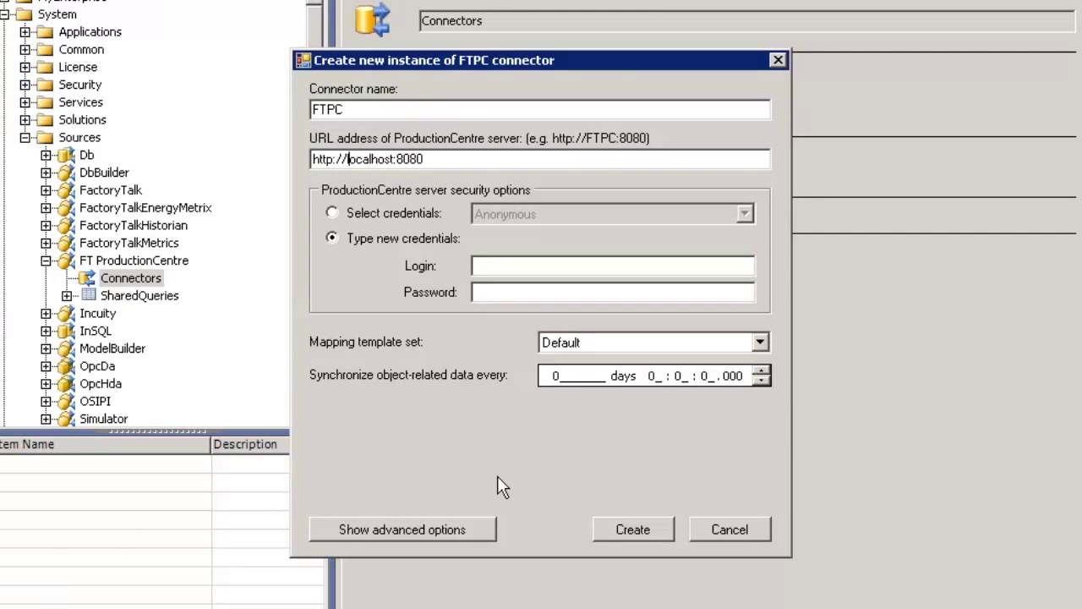
key("shift+Right")
key("shift+Right")
key("shift+Right")
key("shift+Right")
key("shift+Right")
key("shift+Right")
key("shift+Right")
key("shift+Right")
key("shift+Right")
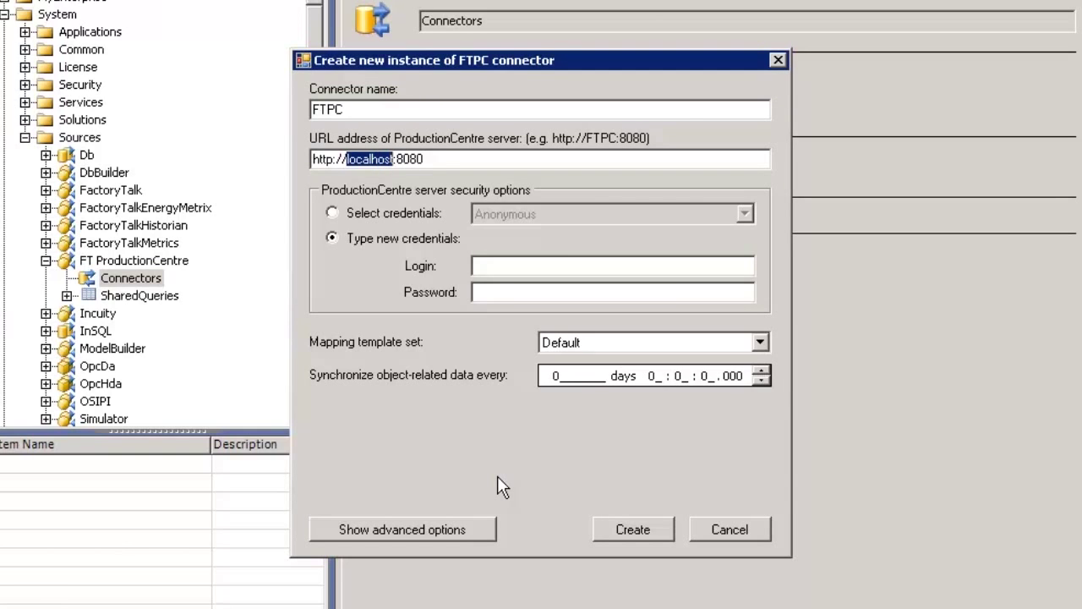
type("10.85.106.18")
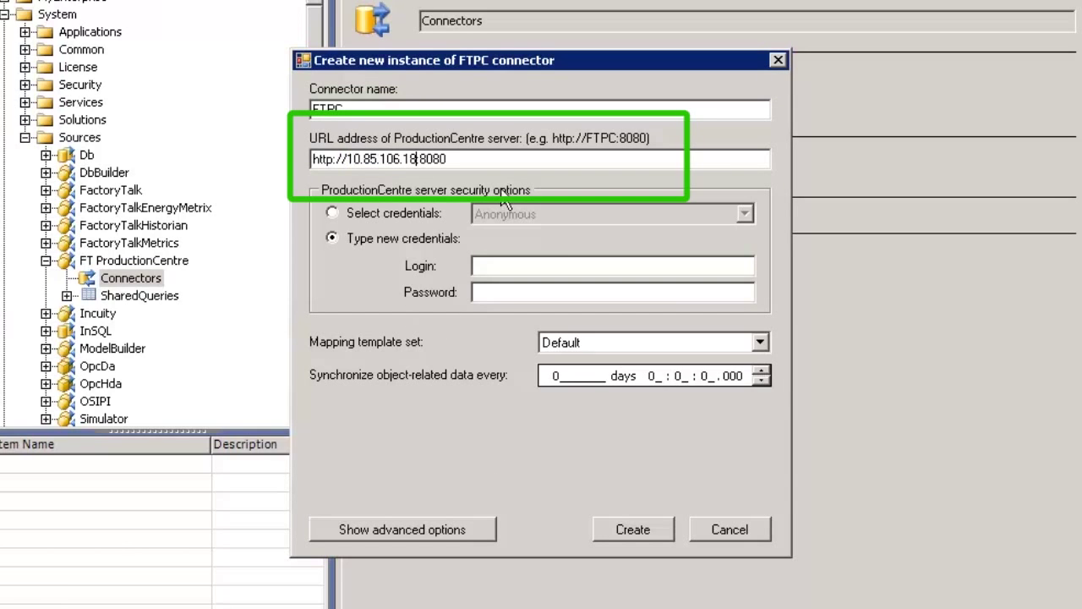
key("shift+Right")
key("shift+Right")
key("shift+Right")
key("shift+Right")
key("shift+Right")
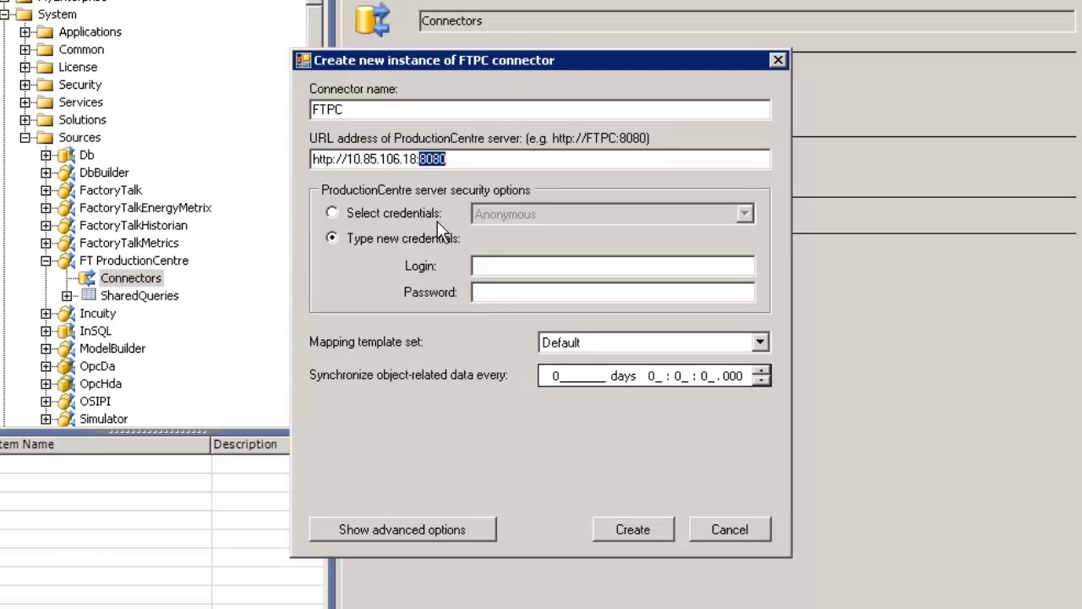
- Use the saved FTPC_admin credentials instead of Anonymous for the connector
left_click(331, 213)
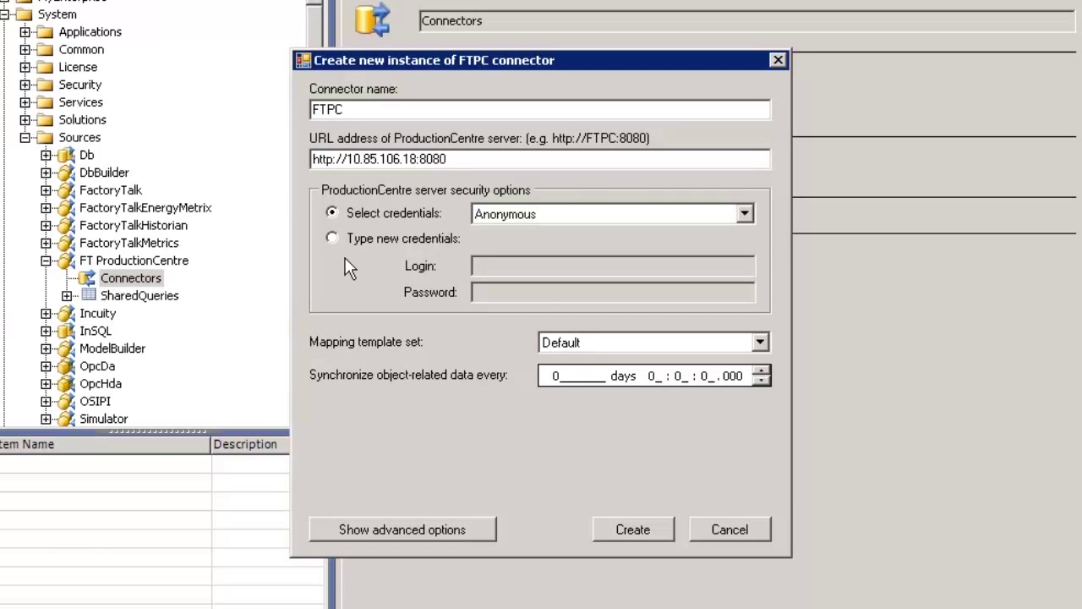
left_click(747, 216)
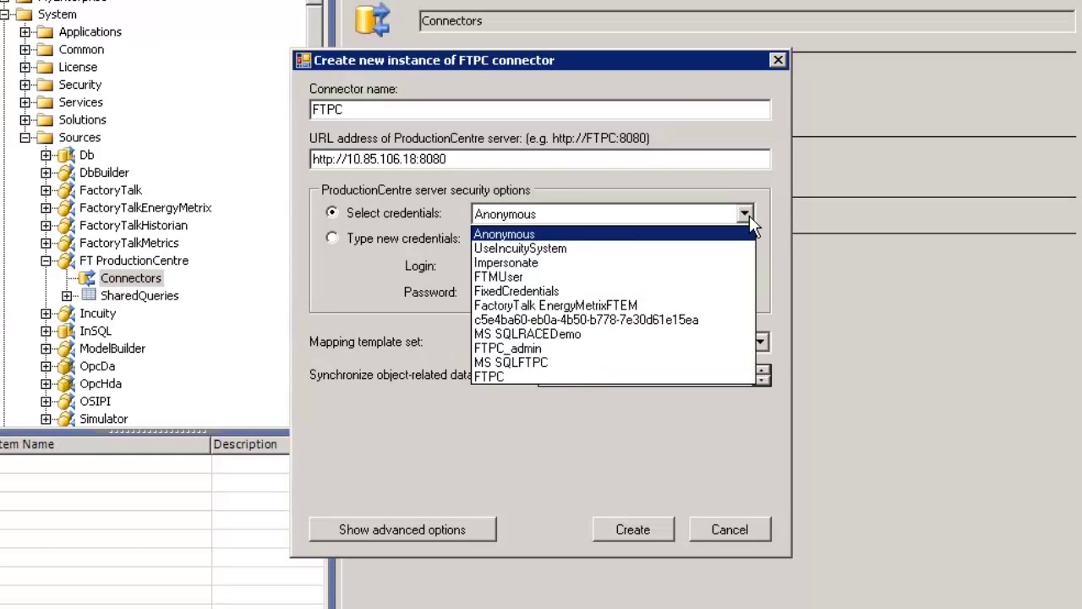
left_click(505, 347)
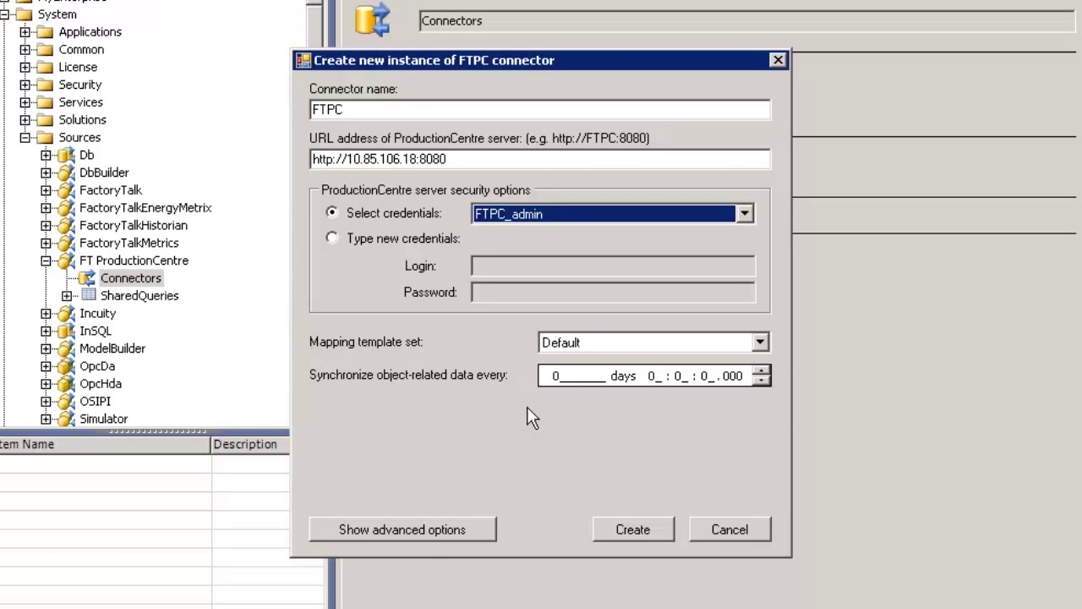
- In advanced options, set the SQL database connector to System.Sources.Db.MsSql.FTPC and create the connector
left_click(420, 533)
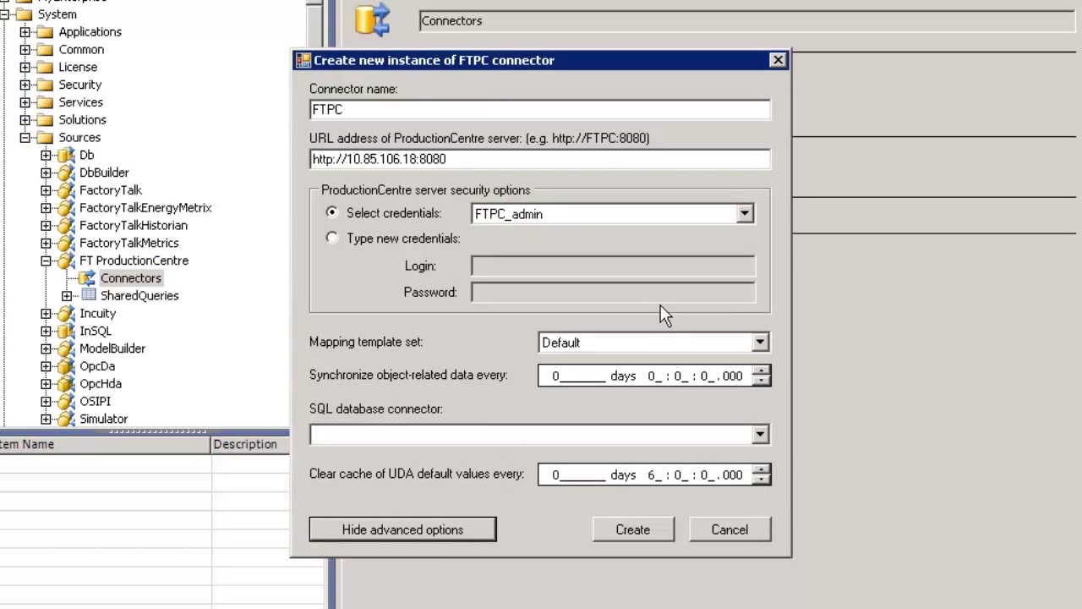
left_click(760, 435)
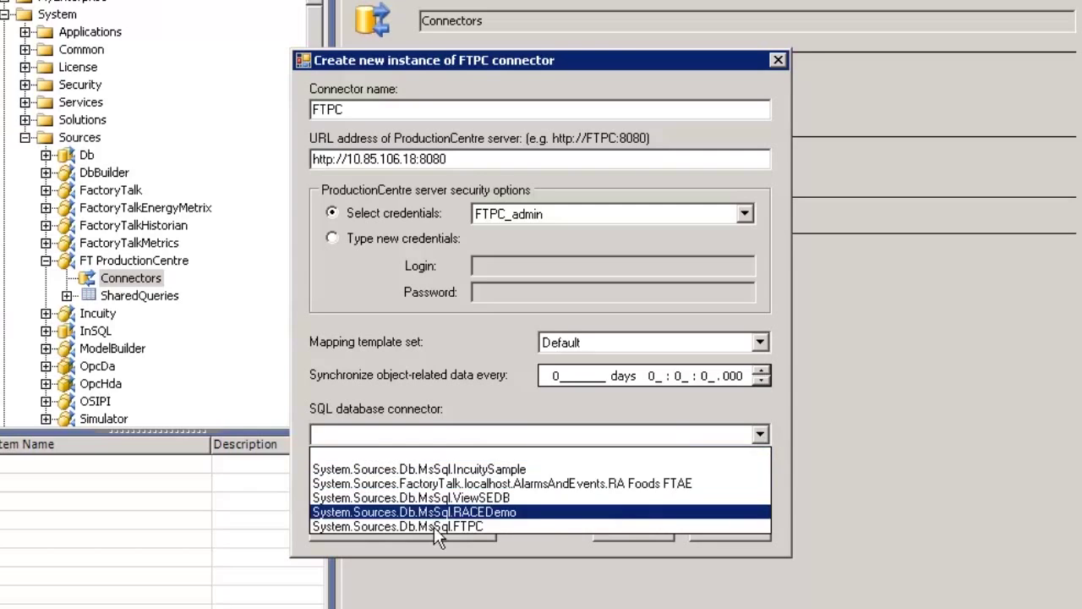
left_click(482, 527)
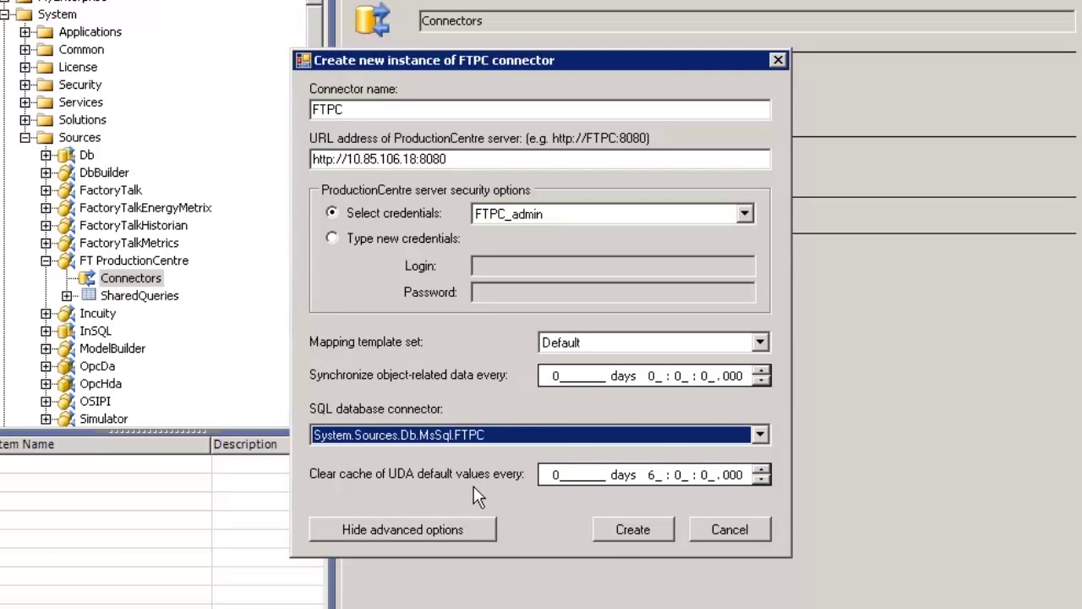
left_click(633, 529)
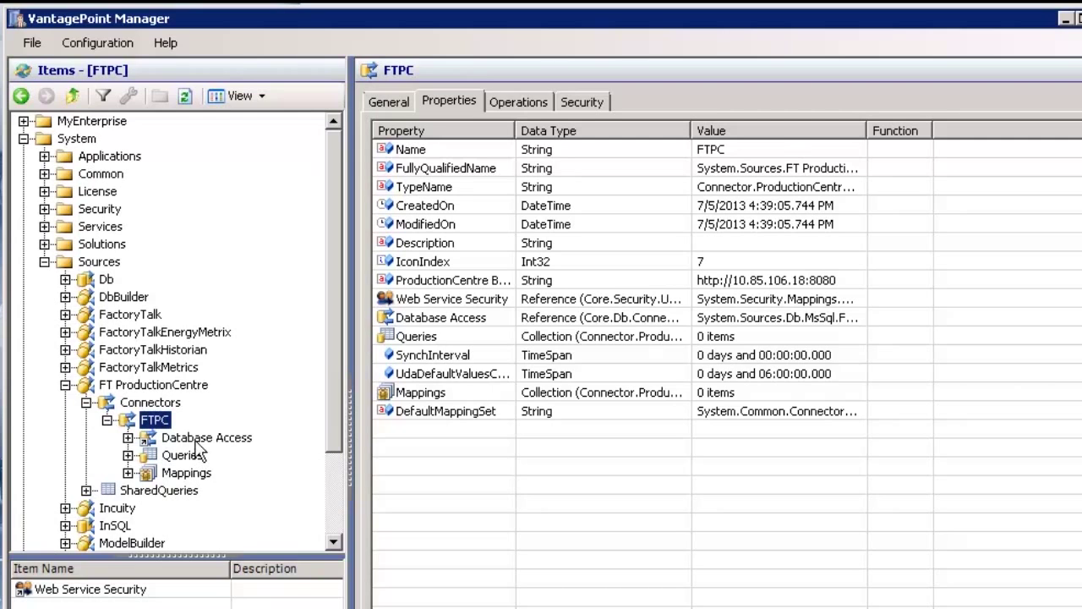
- Expand the FTPC connector's Database Access node and view its empty TagProviders collection
left_click(189, 440)
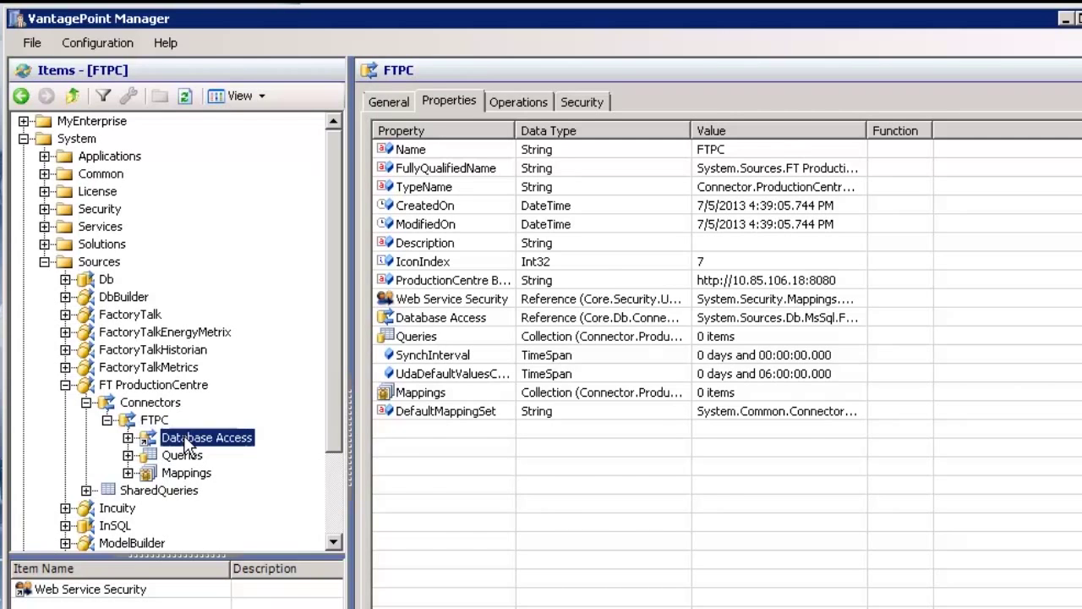
left_click(128, 437)
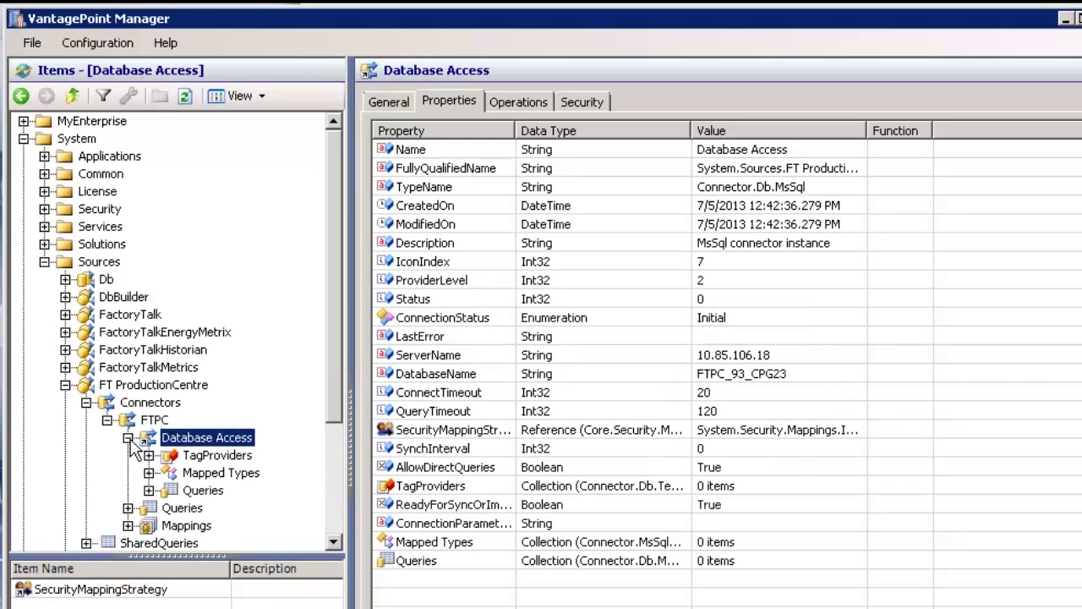
left_click(216, 457)
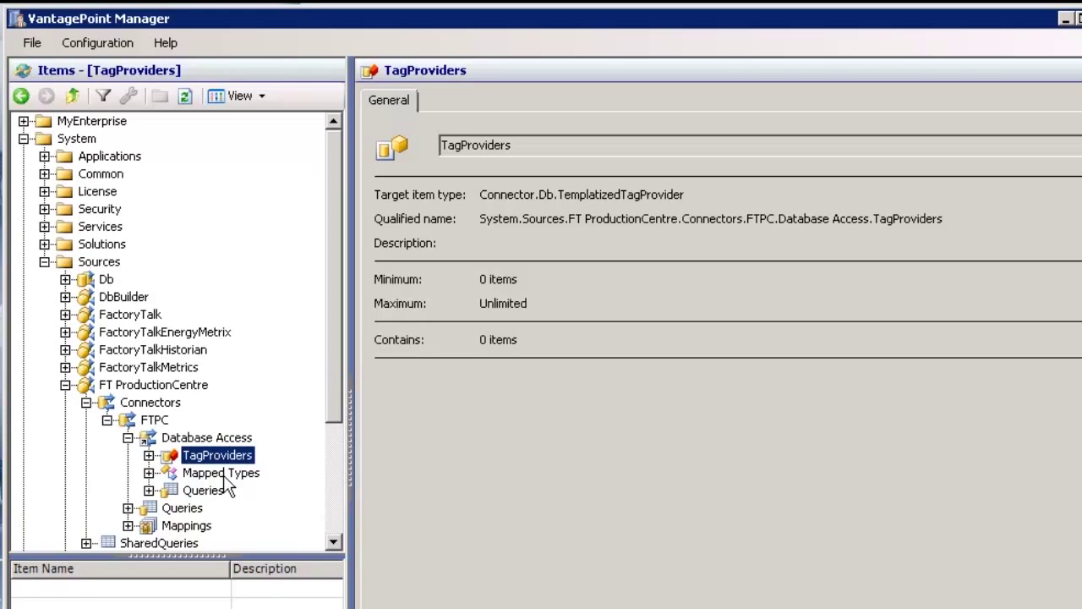
- Check Database Access's Mapped Types and Queries, collapse it, then view the connector's Queries and Mappings
left_click(233, 476)
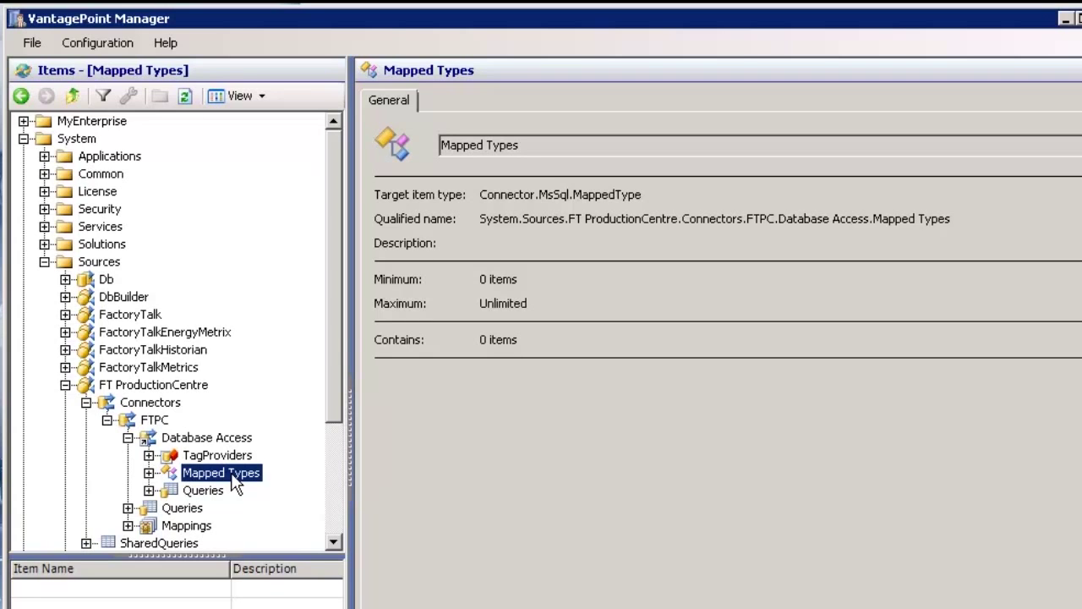
left_click(206, 492)
left_click(149, 491)
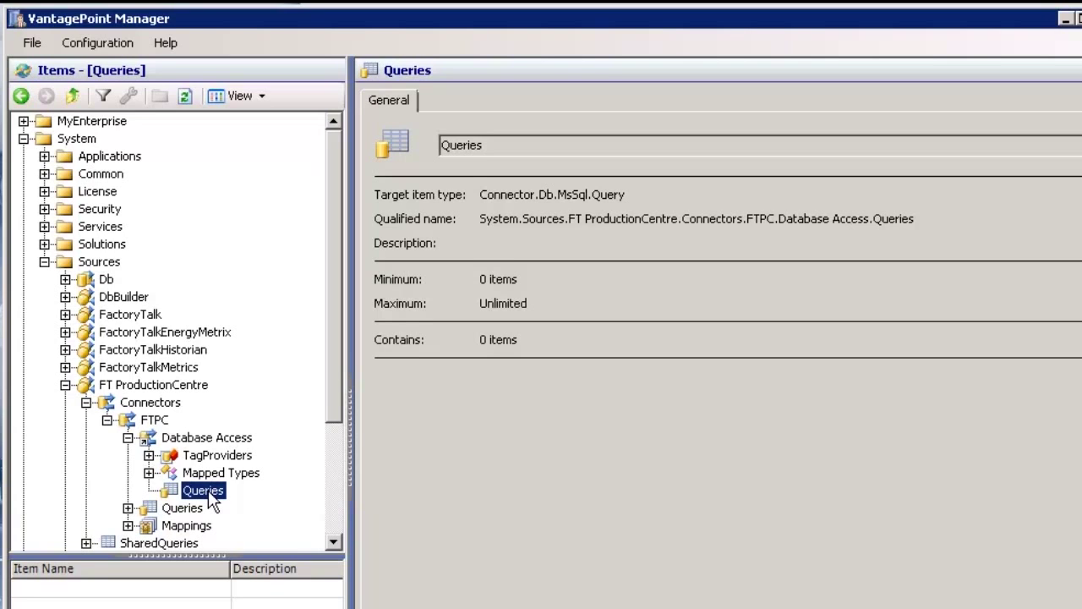
left_click(128, 438)
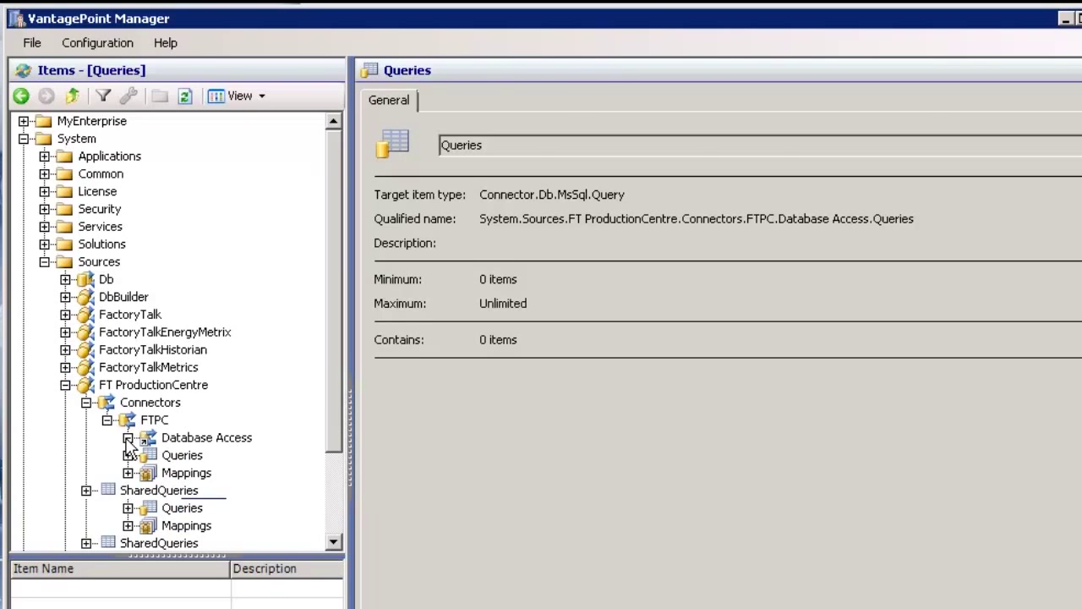
left_click(178, 461)
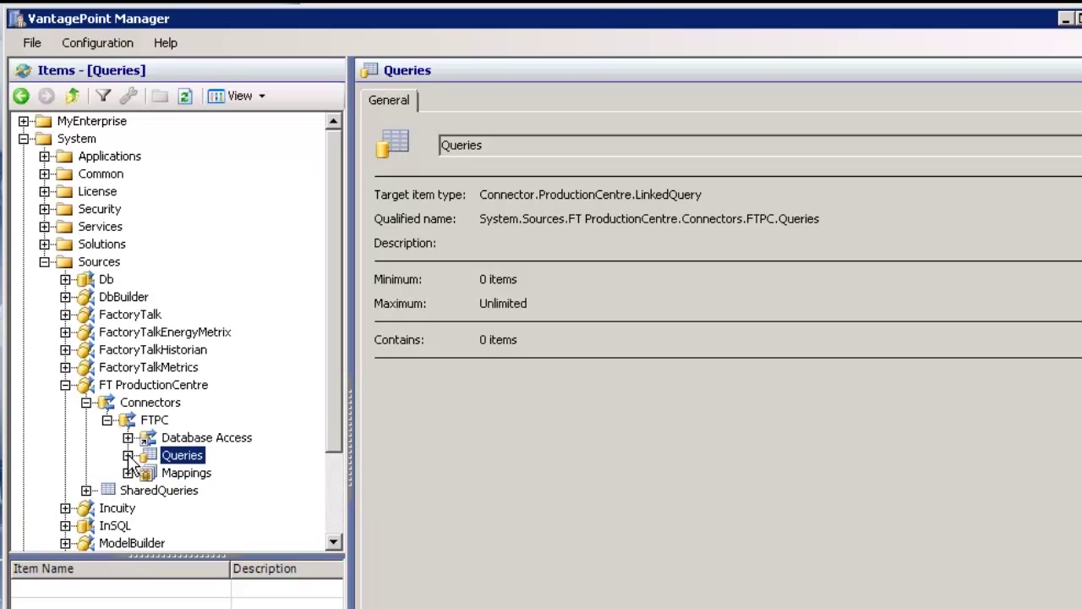
left_click(181, 473)
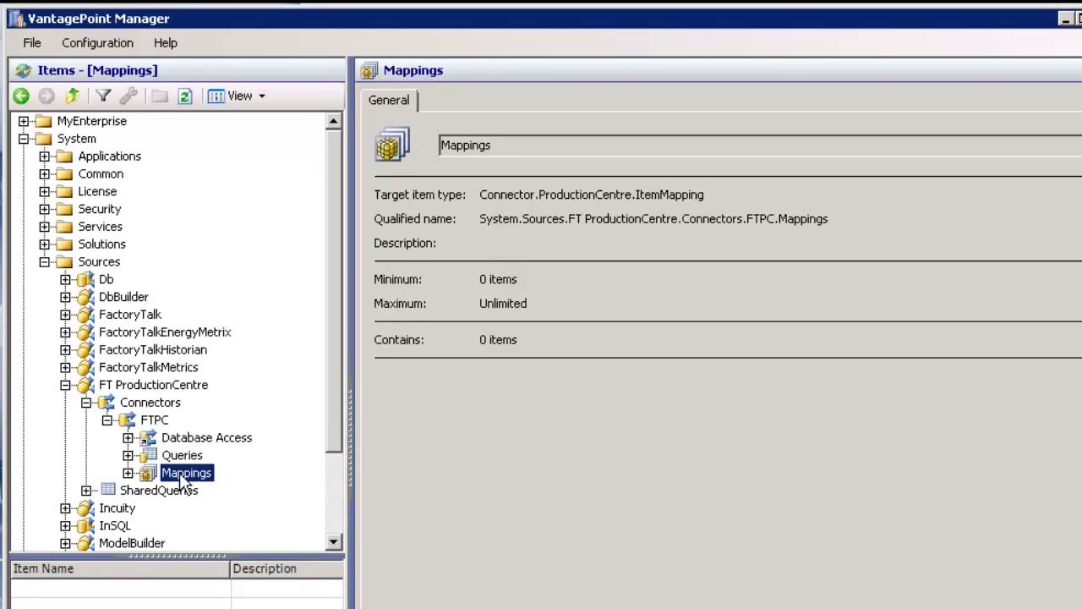